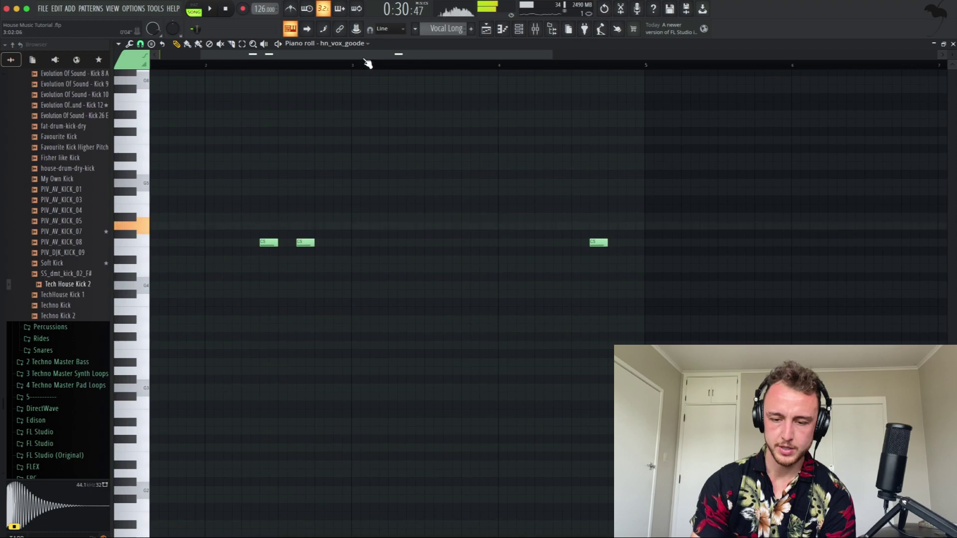
- Switch from the piano roll to the playlist, showing the Vocal Long clip on Vocal 1
scroll(445, 307, "up", 3)
scroll(445, 306, "left", 3)
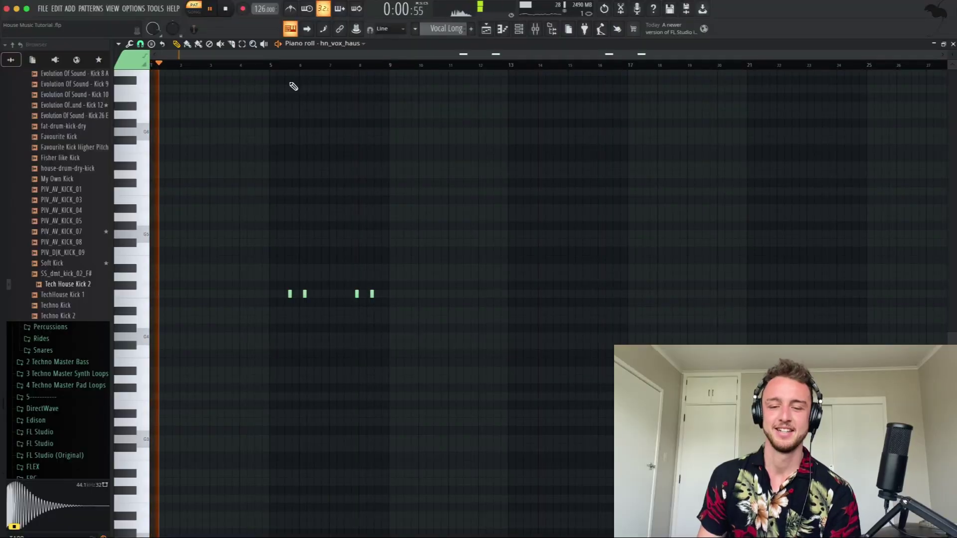
left_click(494, 30)
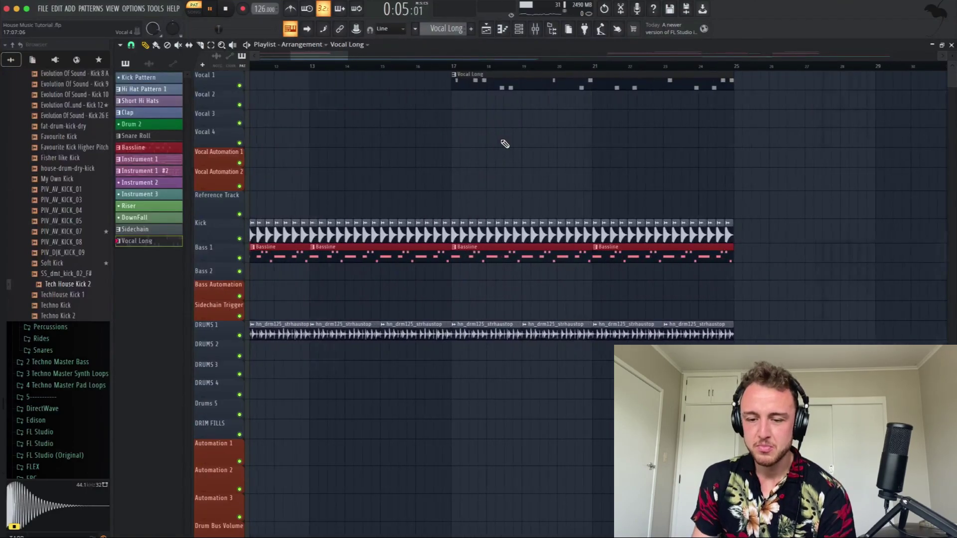
- Browse the playlist tracks, then bring up the mixer on the Vocals 1 effect chain
scroll(505, 144, "up", 1)
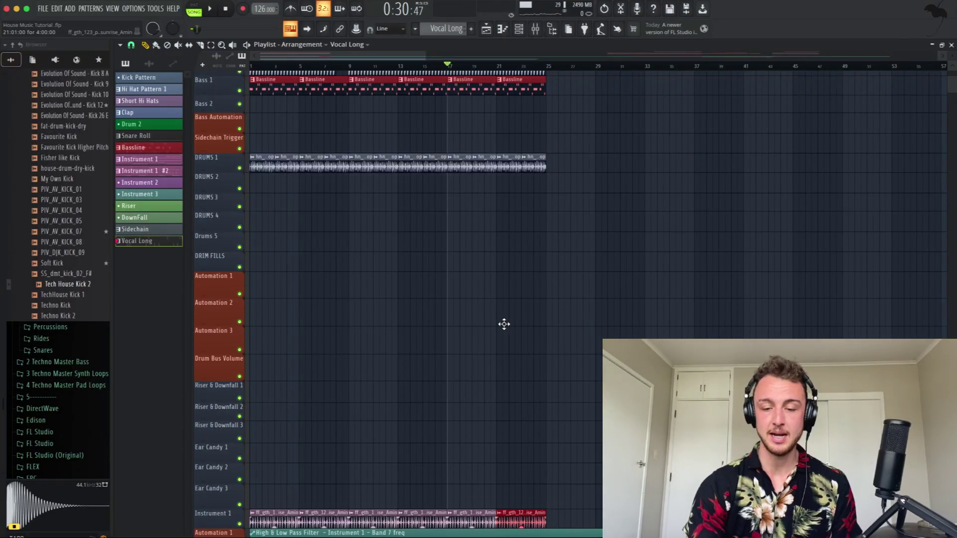
scroll(334, 188, "up", 4)
scroll(333, 188, "up", 3, "ctrl")
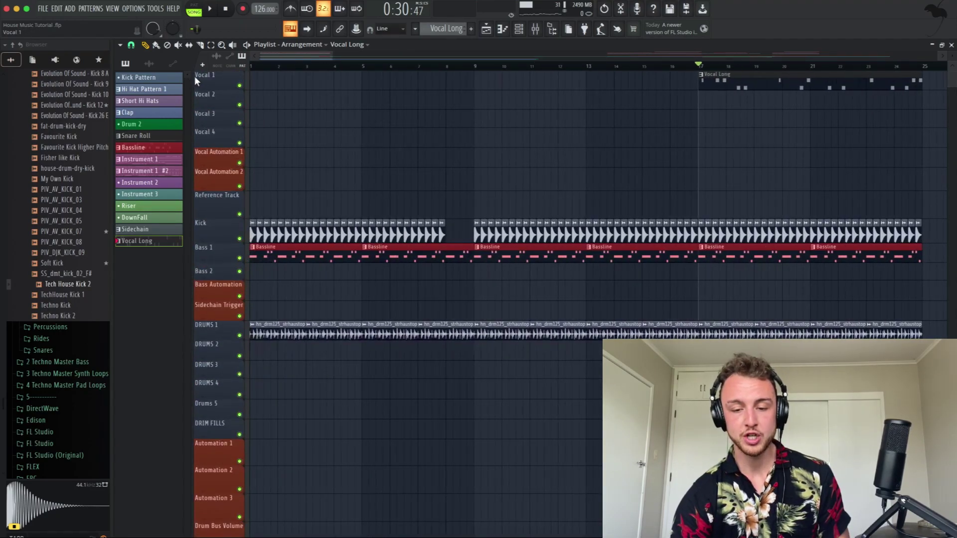
scroll(208, 261, "down", 7)
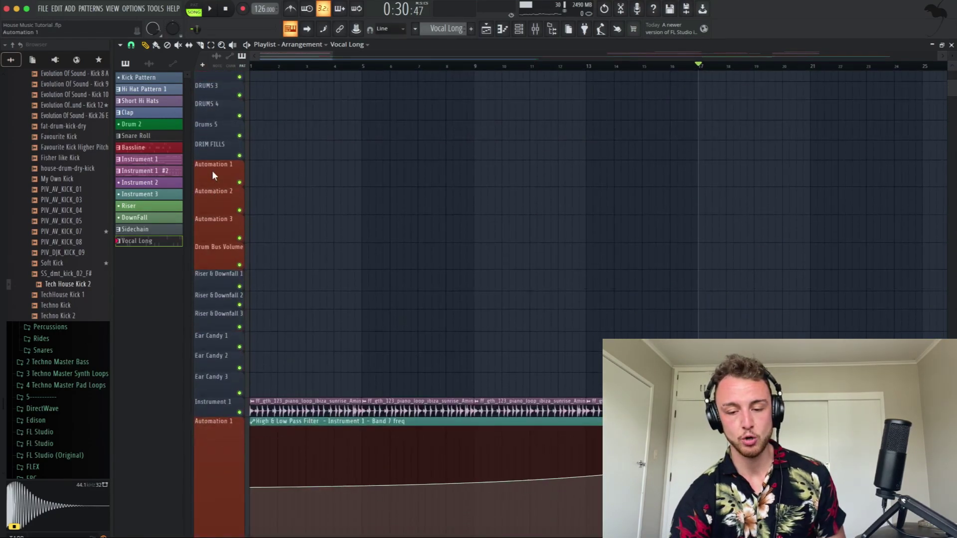
scroll(214, 290, "down", 10)
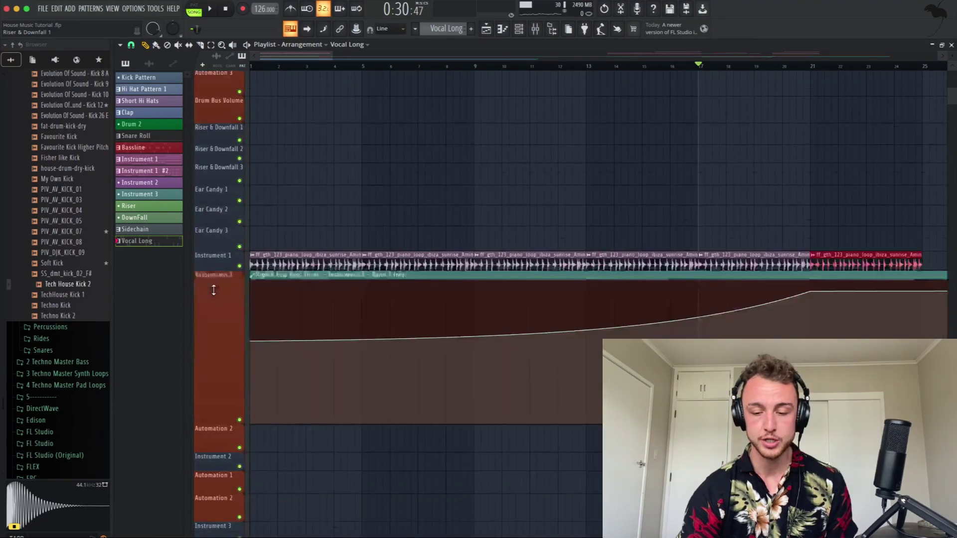
scroll(204, 210, "up", 3)
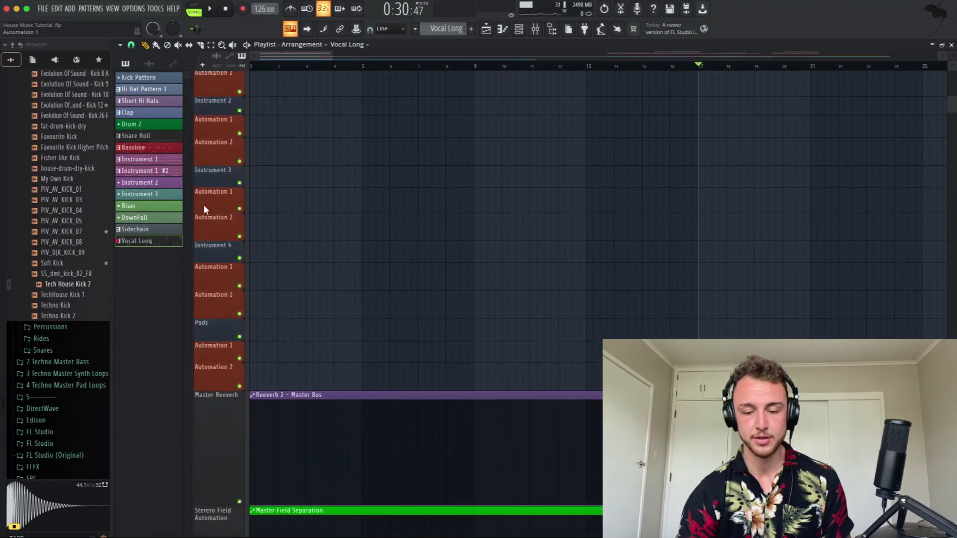
scroll(479, 185, "up", 5)
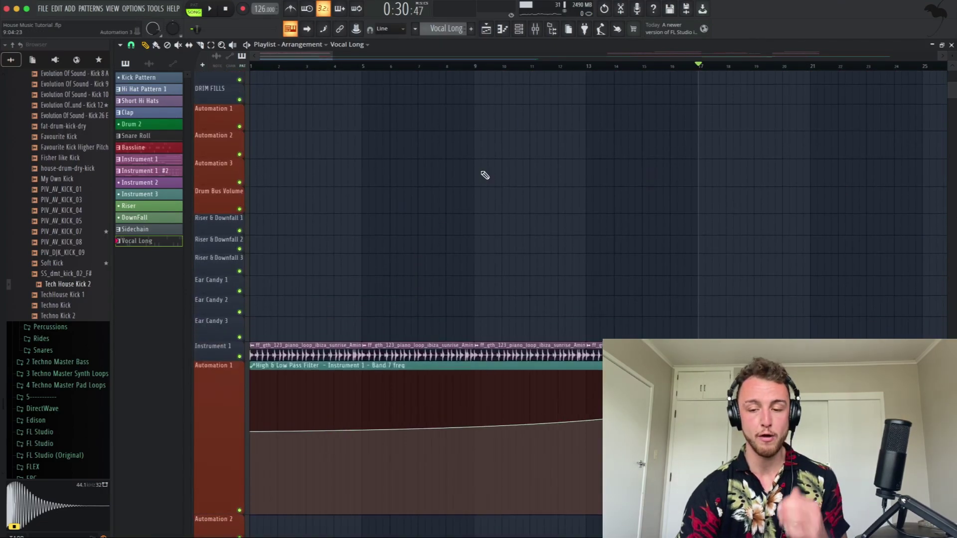
left_click(536, 28)
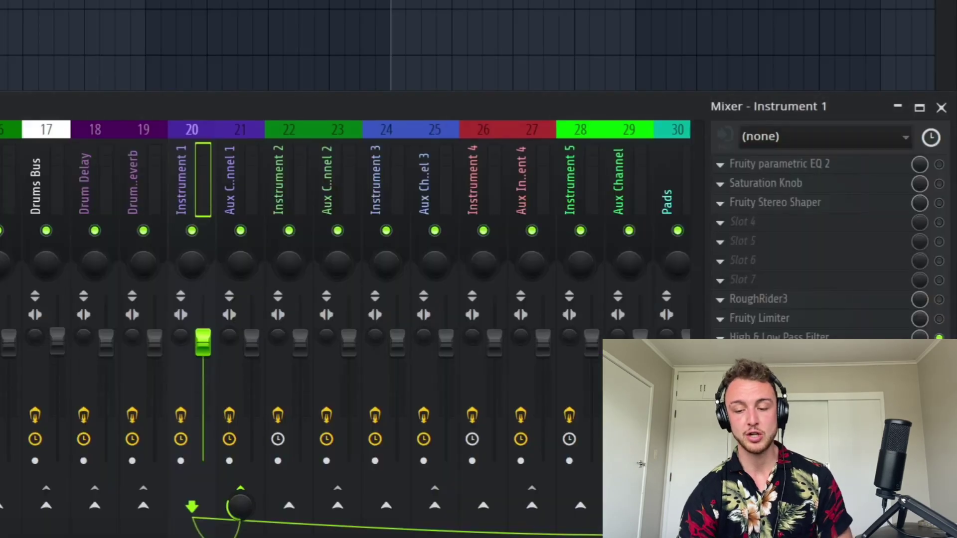
scroll(344, 319, "down", 10)
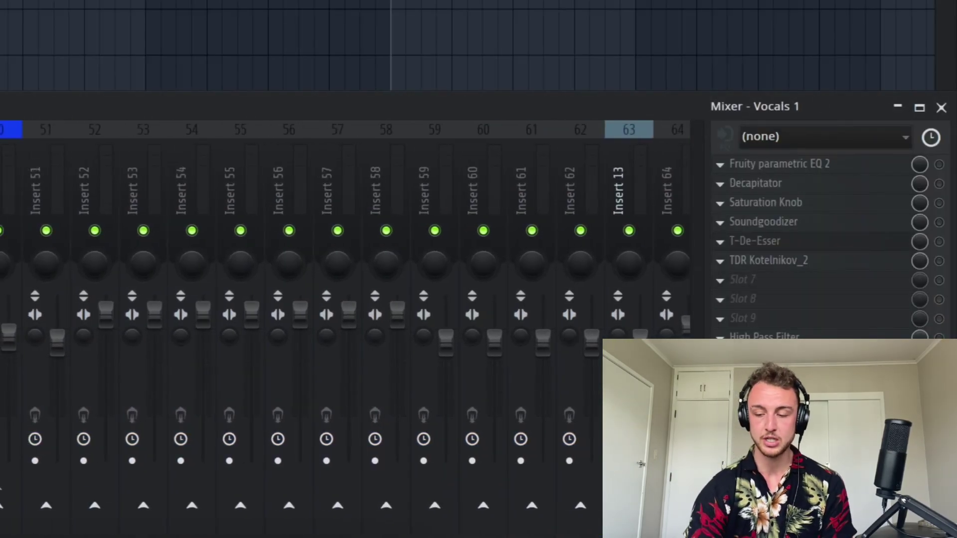
- Open the Vocals 1 Parametric EQ 2 high-pass filter window and close it again
scroll(212, 146, "up", 2)
left_click(768, 337)
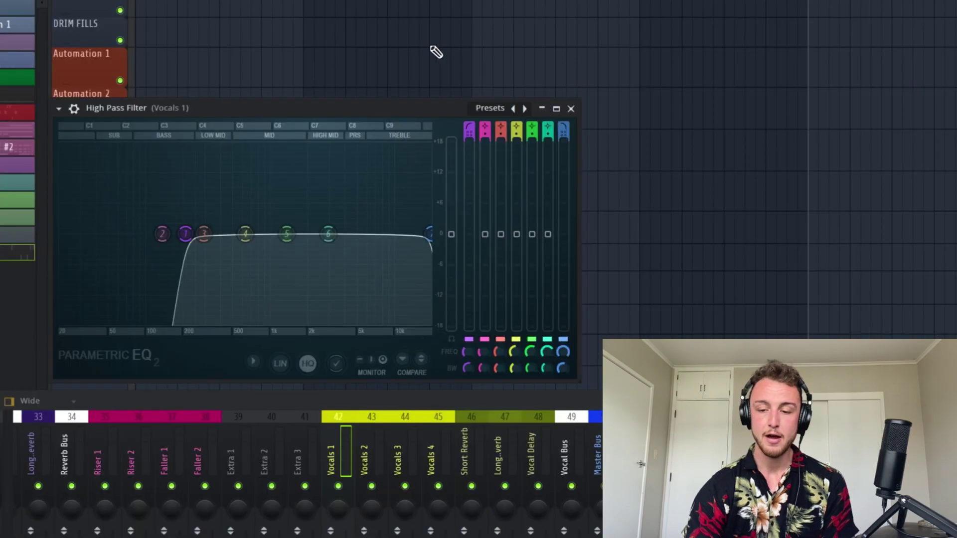
left_click(571, 108)
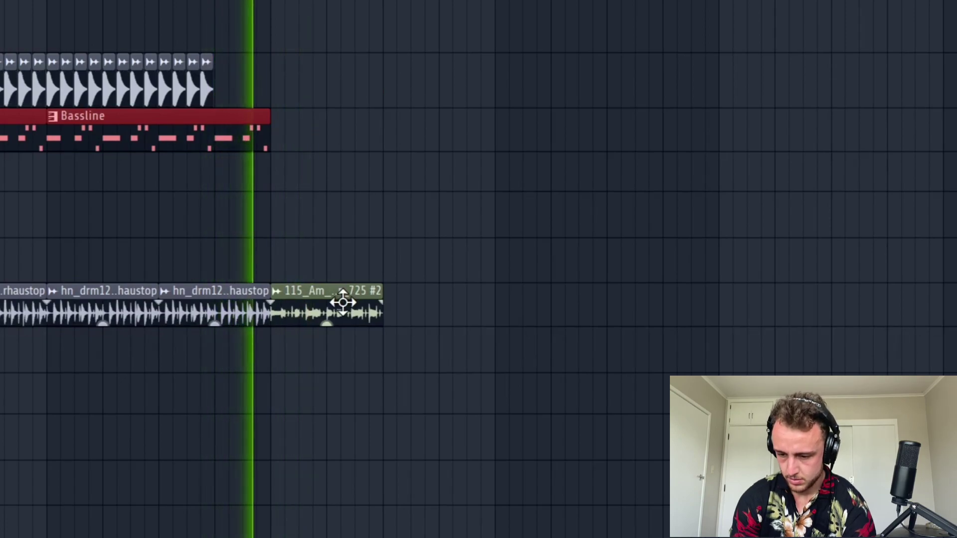
- Move the guitar riff clip to DRUMS 3 and extend the DRUMS 1 loop by three copies
left_click_drag(338, 306, 335, 397)
left_click(222, 309)
key("ctrl+b")
key("ctrl+b")
key("ctrl+b")
key("ctrl+b")
key("ctrl+b")
key("ctrl+b")
scroll(380, 281, "down", 3)
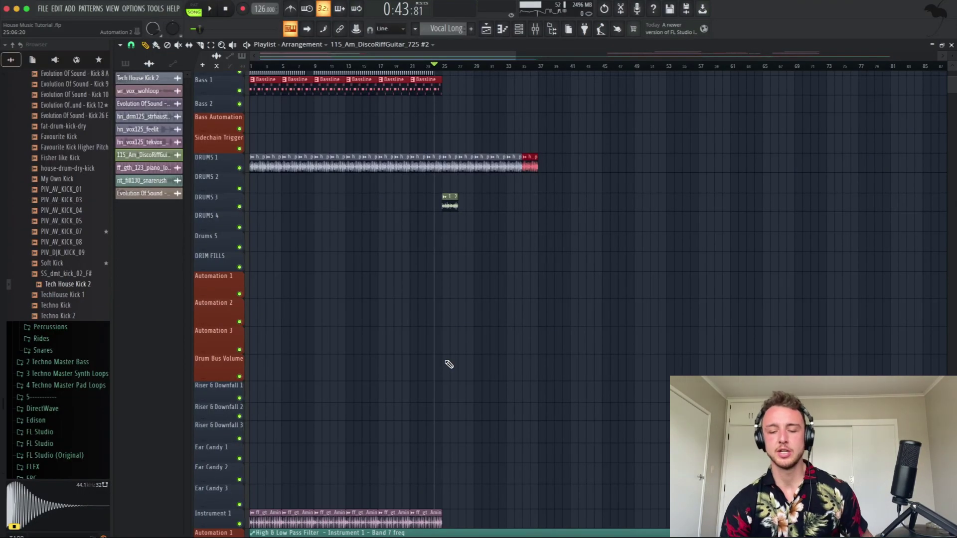
scroll(449, 364, "up", 3)
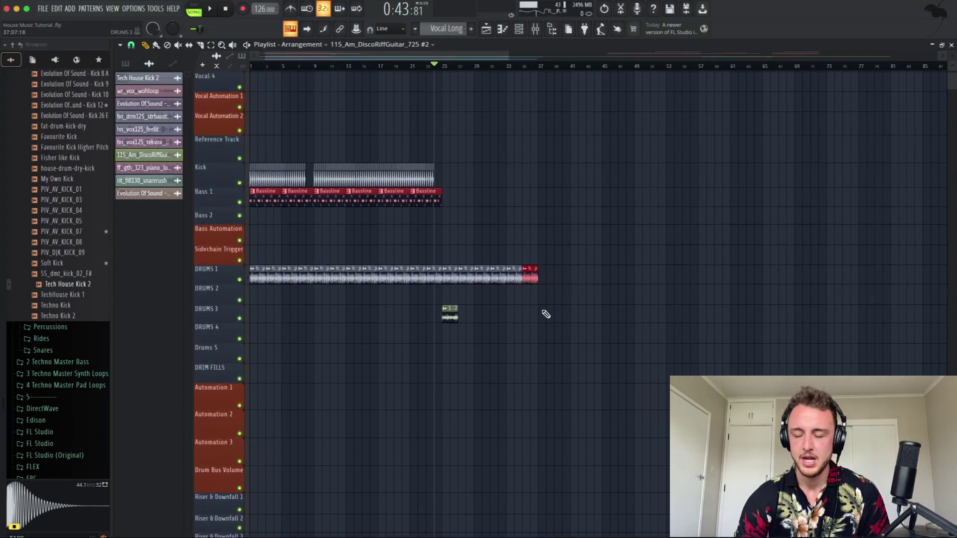
scroll(546, 314, "up", 3)
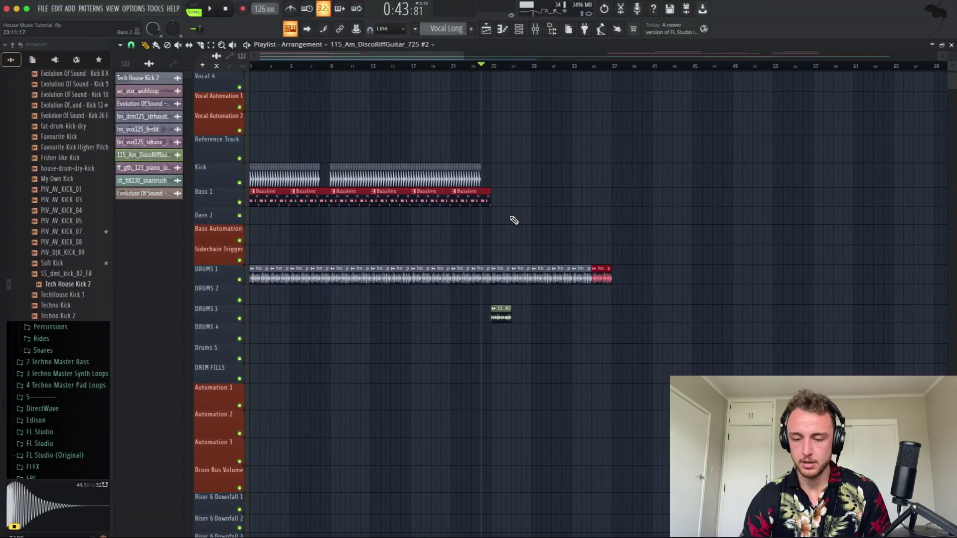
- During playback, add points to the Drums Bus Volume automation so it dips, then rises back to full
left_click(536, 30)
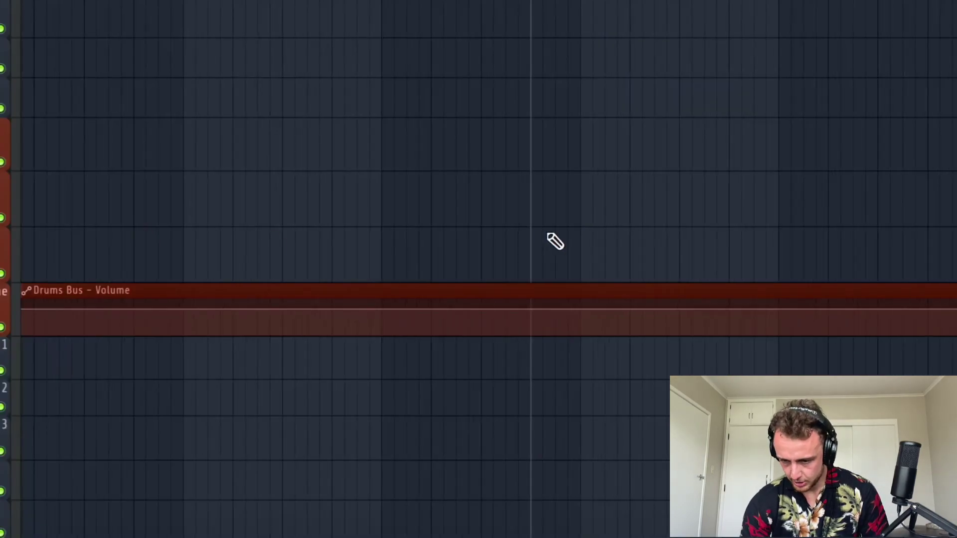
key("space")
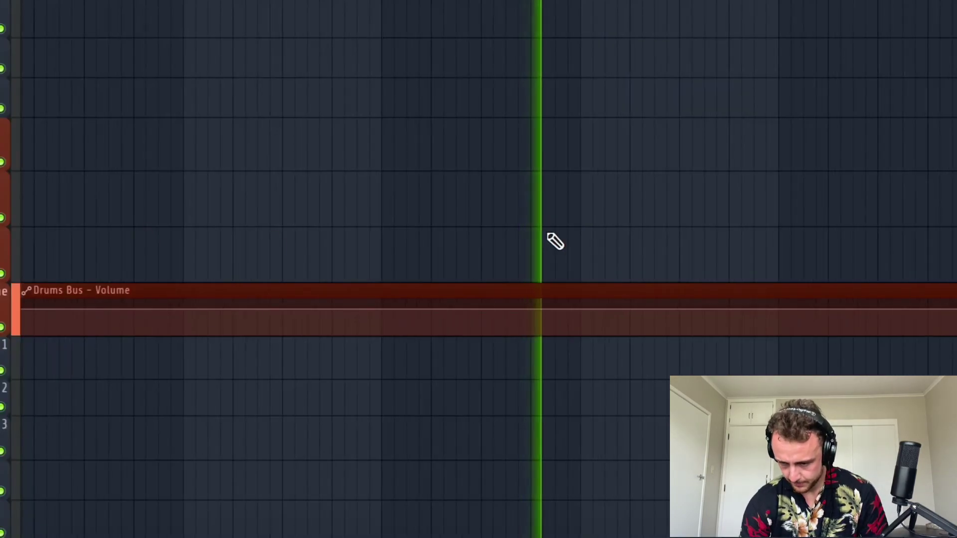
left_click(598, 309)
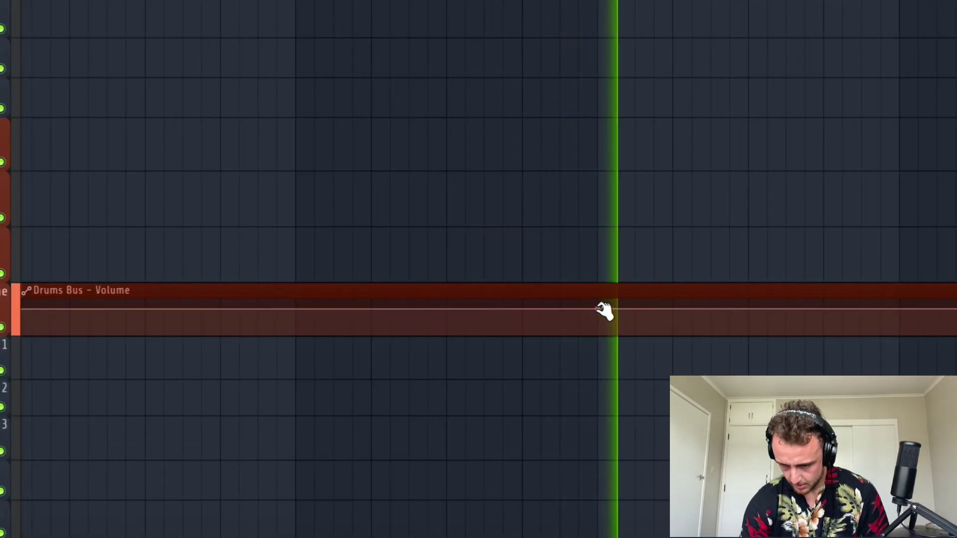
left_click_drag(713, 309, 747, 323)
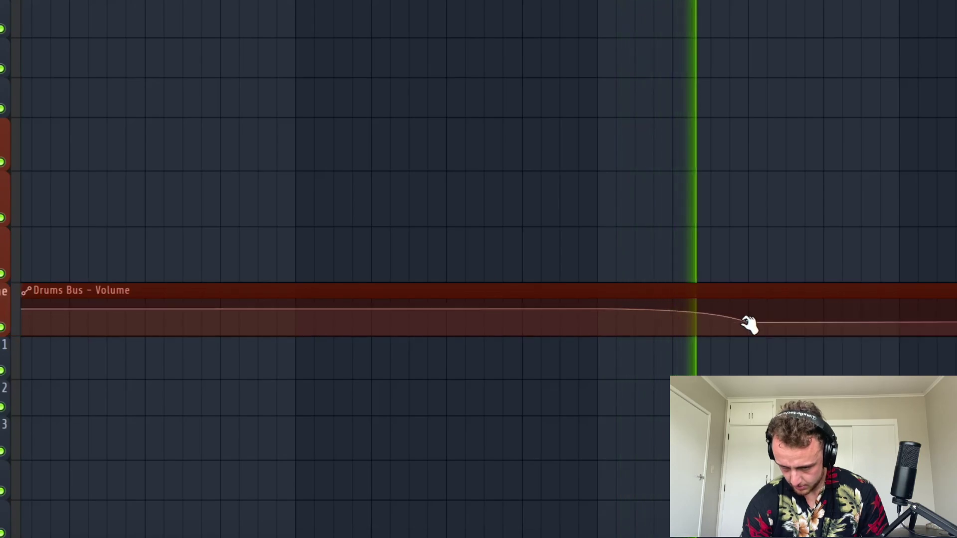
scroll(478, 309, "up", 5)
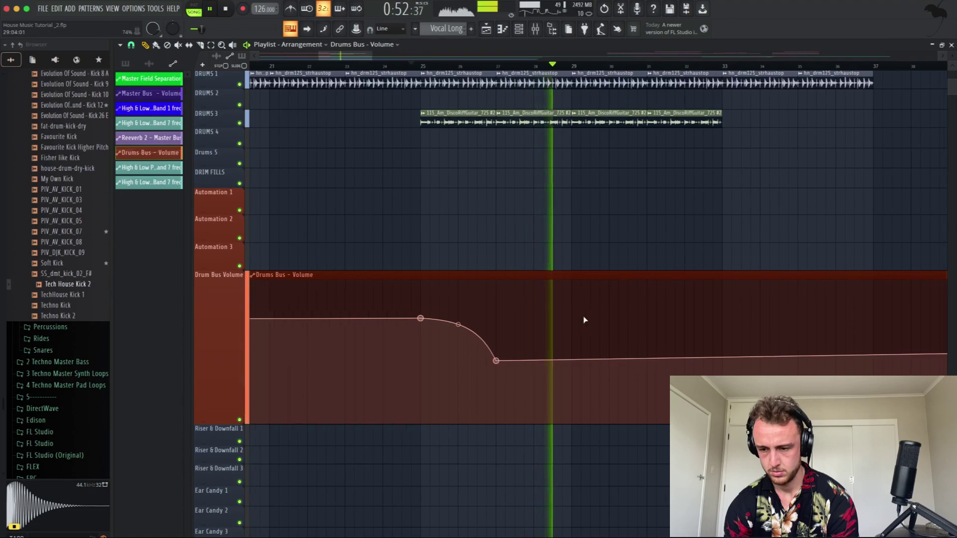
scroll(677, 203, "up", 5)
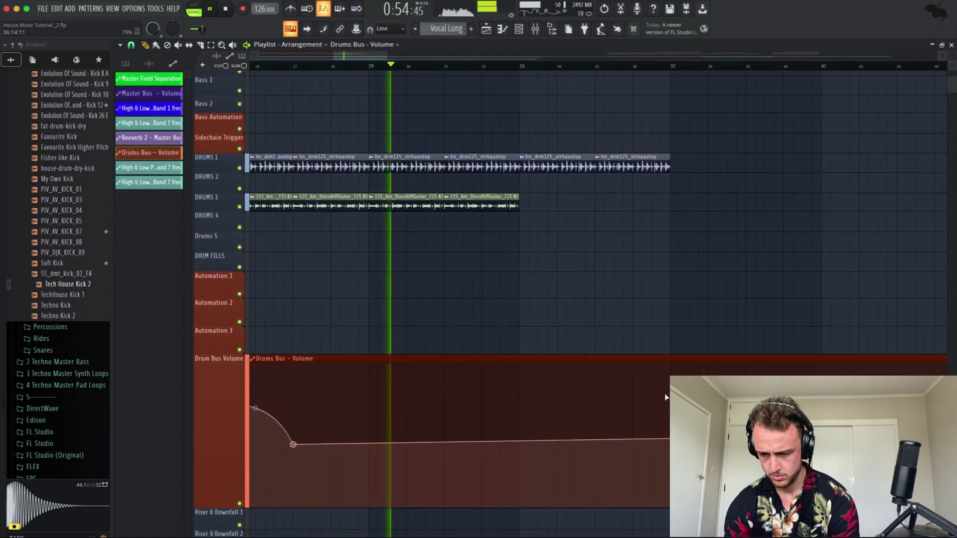
left_click(667, 399)
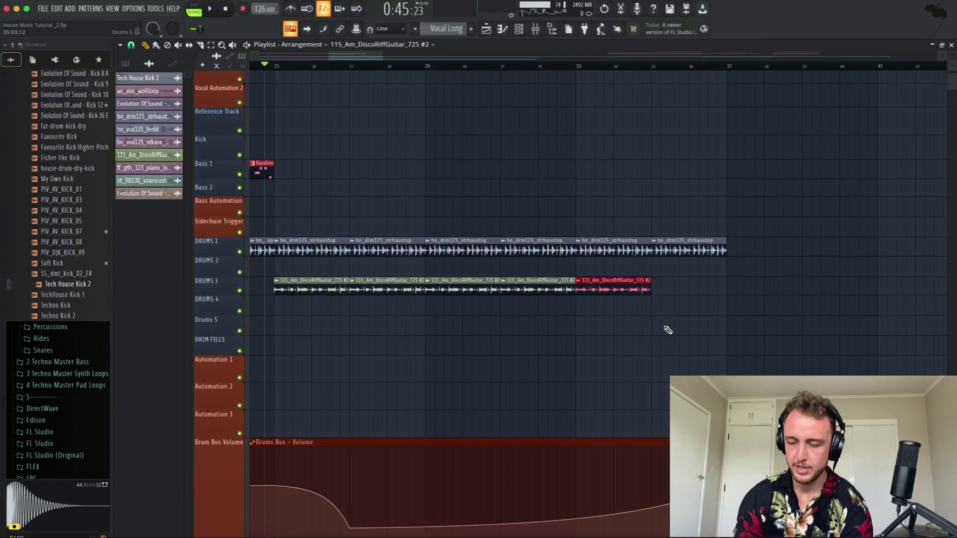
key("ctrl+alt+z")
key("ctrl+alt+z")
key("ctrl+alt+z")
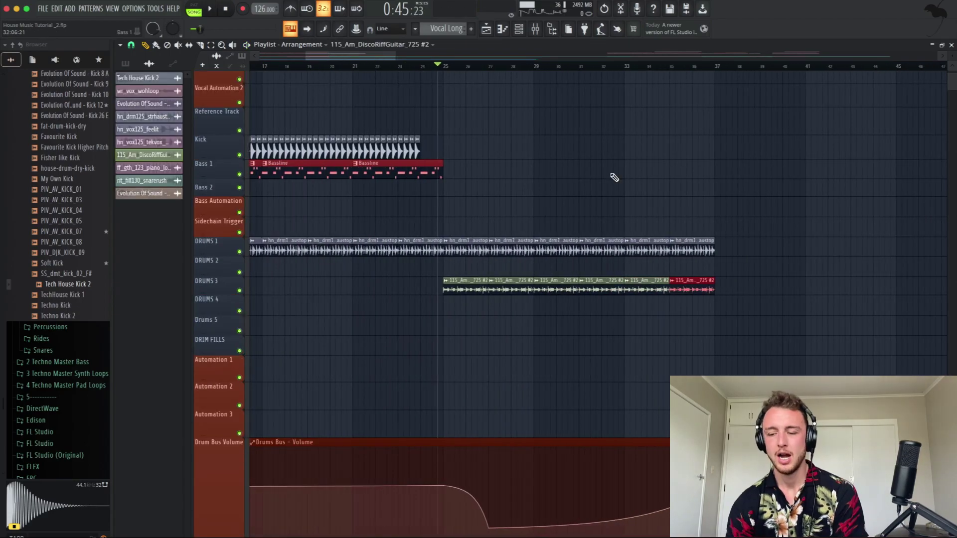
- Copy the intro Kick and Bass clips and paste them starting at bar 37
scroll(526, 147, "left", 6)
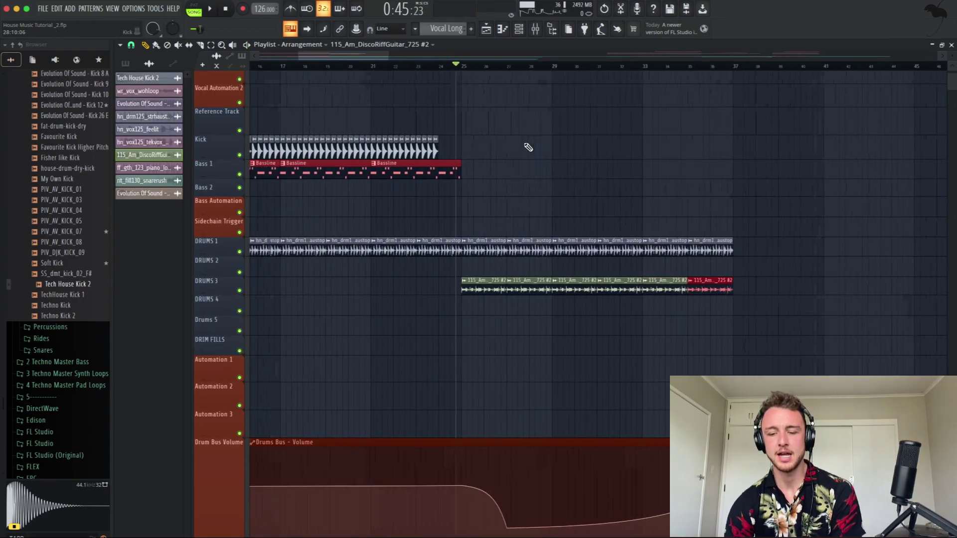
scroll(737, 160, "left", 3)
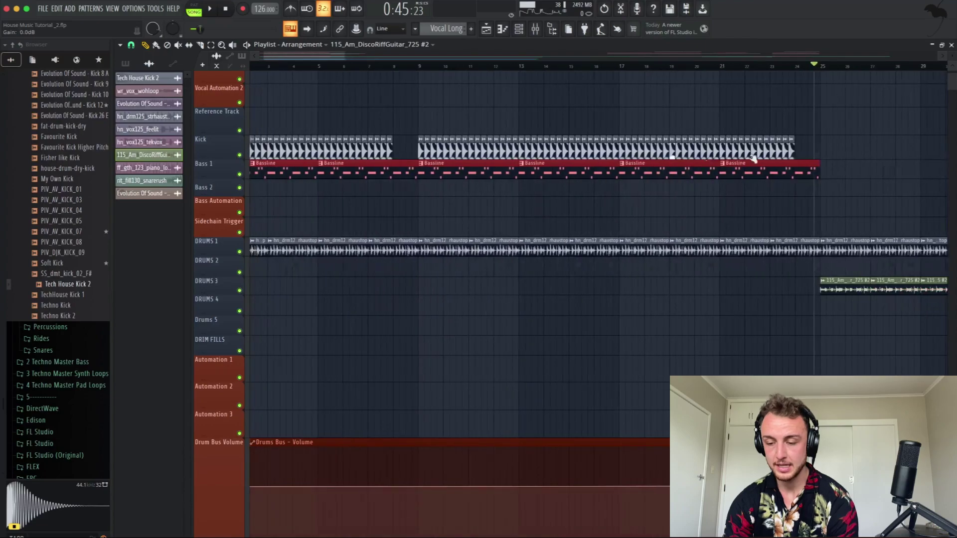
left_click_drag(828, 130, 425, 186)
key("ctrl+c")
scroll(513, 199, "right", 15)
key("ctrl+v")
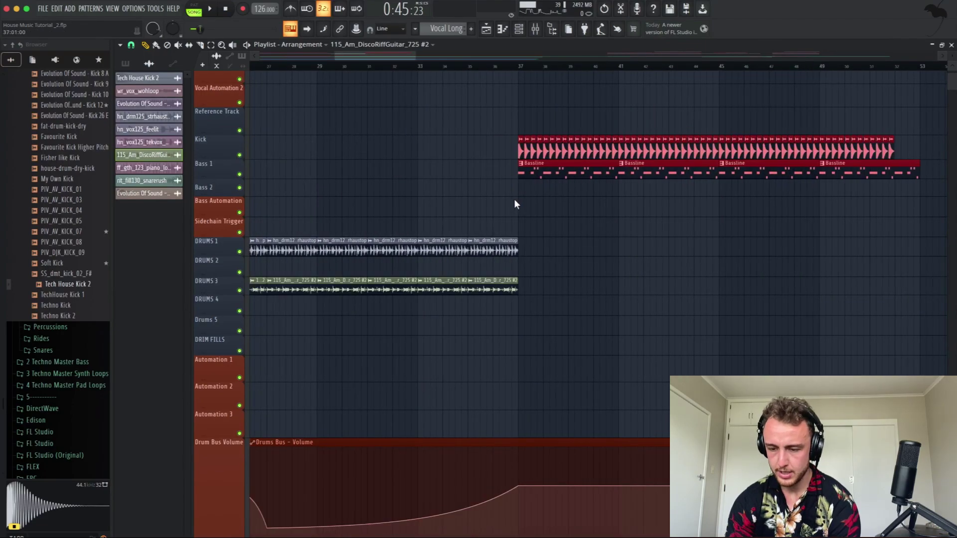
scroll(513, 199, "down", 3)
scroll(513, 199, "left", 3)
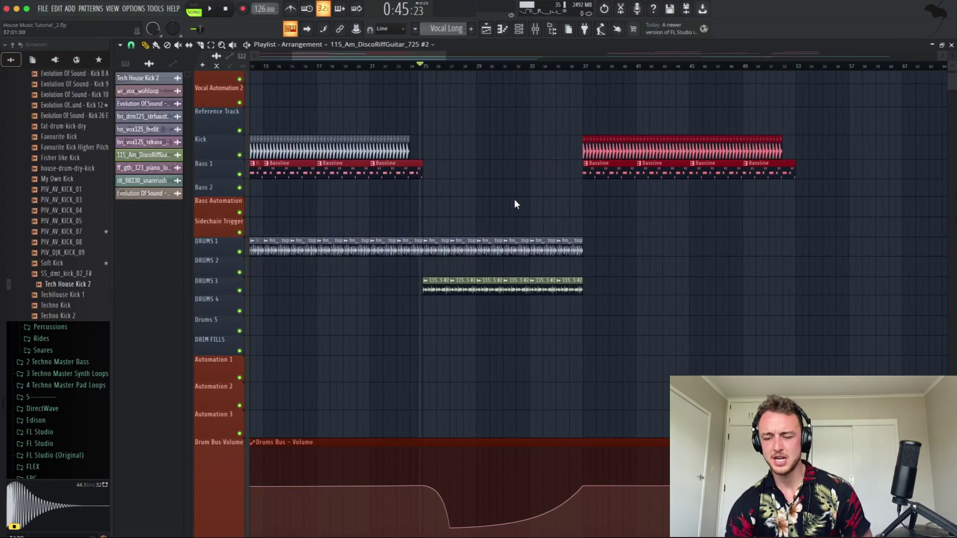
scroll(513, 199, "right", 5)
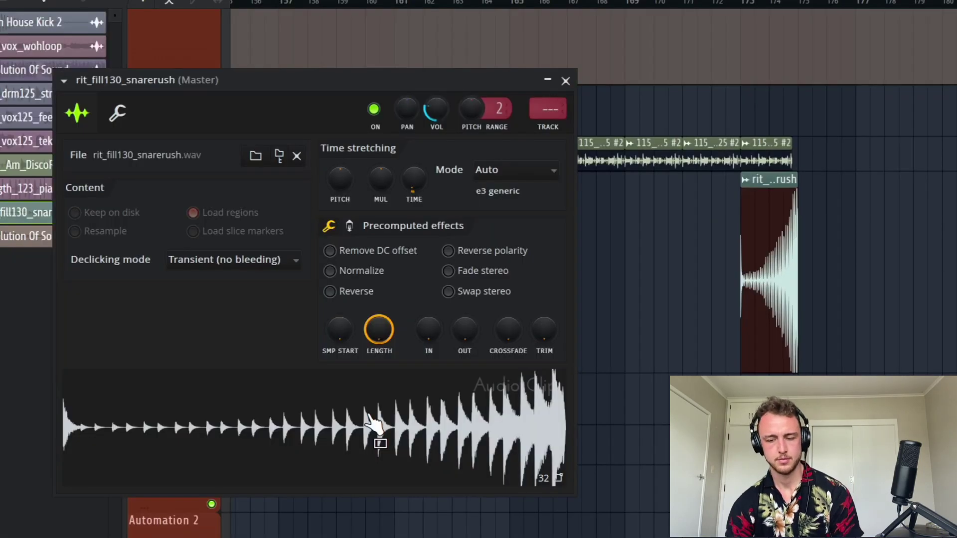
- Close the snarerush and Crash 3 settings windows and open Tech House Kick 2's settings
left_click(566, 81)
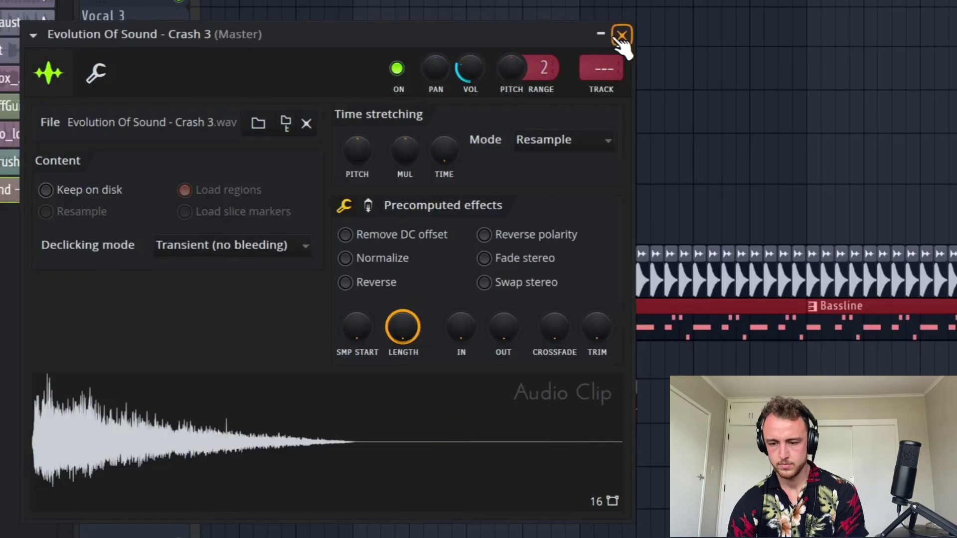
left_click(621, 36)
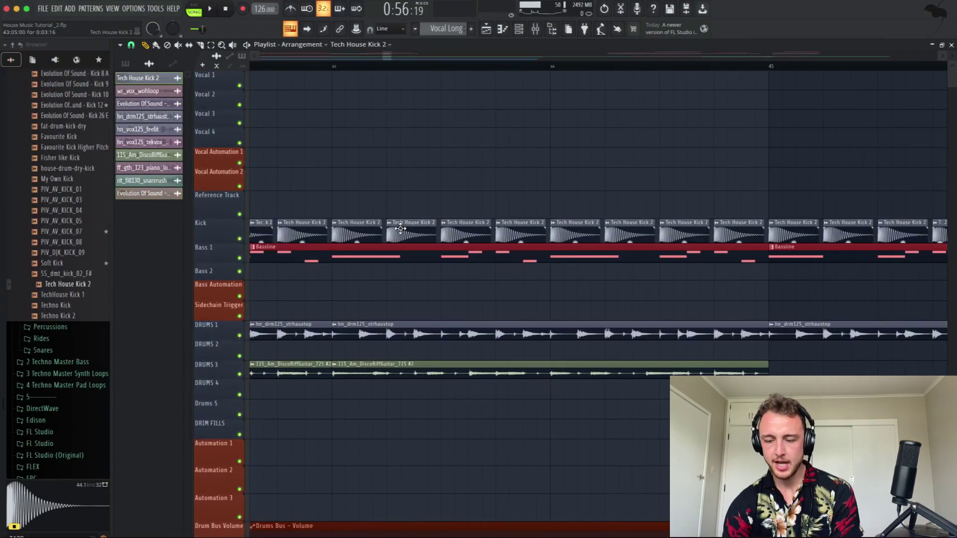
double_click(400, 229)
- Close the Tech House Kick 2 channel settings window
left_click(479, 169)
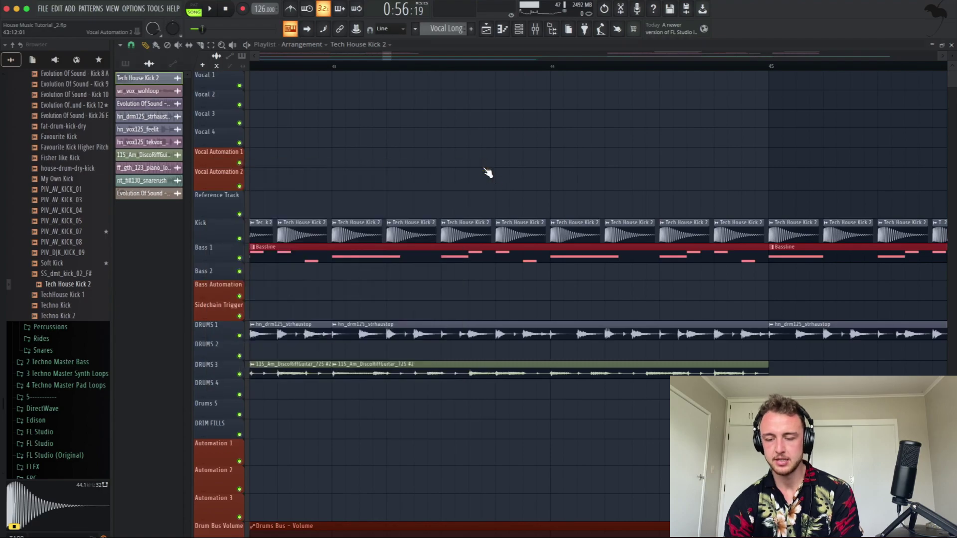
left_click(483, 166)
scroll(487, 171, "down", 3)
- Play back the arrangement while zooming through the playlist
key("space")
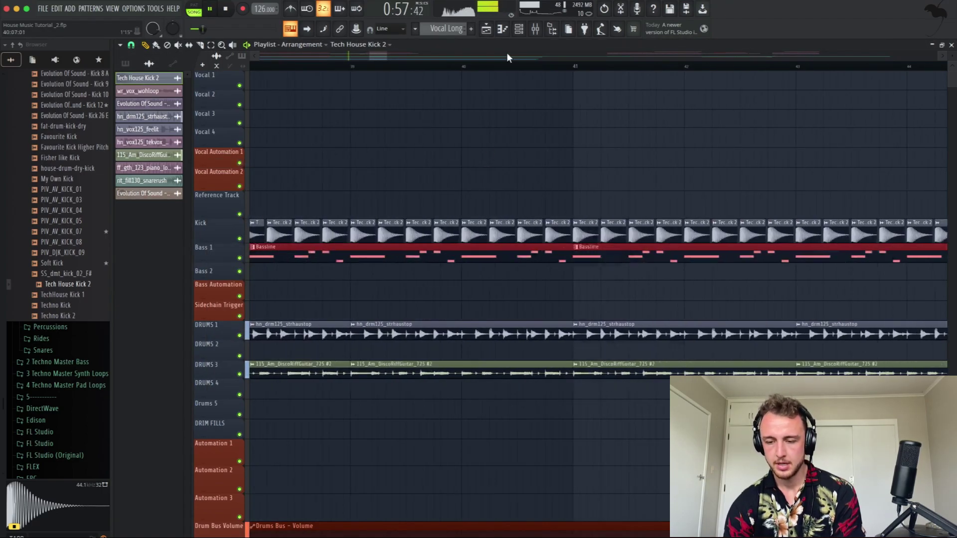
scroll(598, 186, "up", 2)
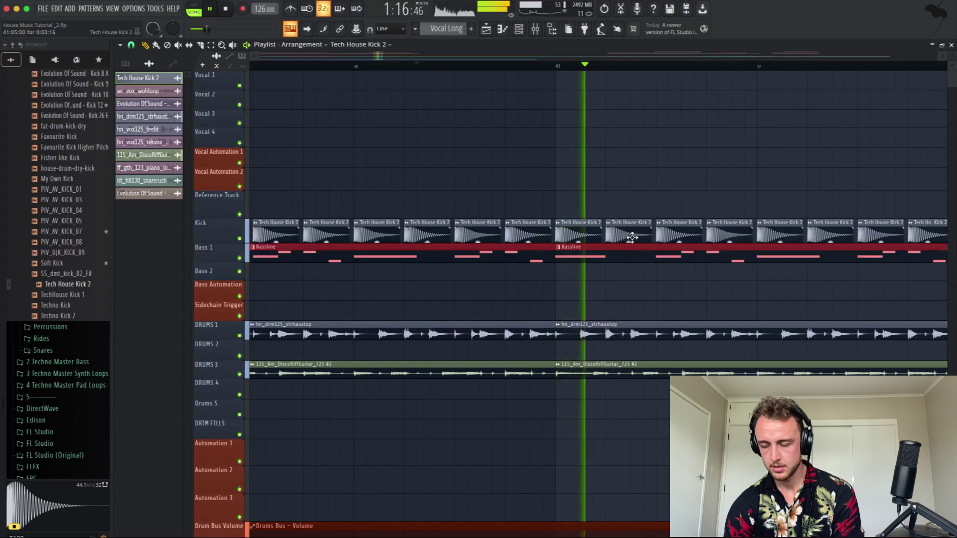
scroll(632, 237, "down", 2)
scroll(539, 147, "up", 2)
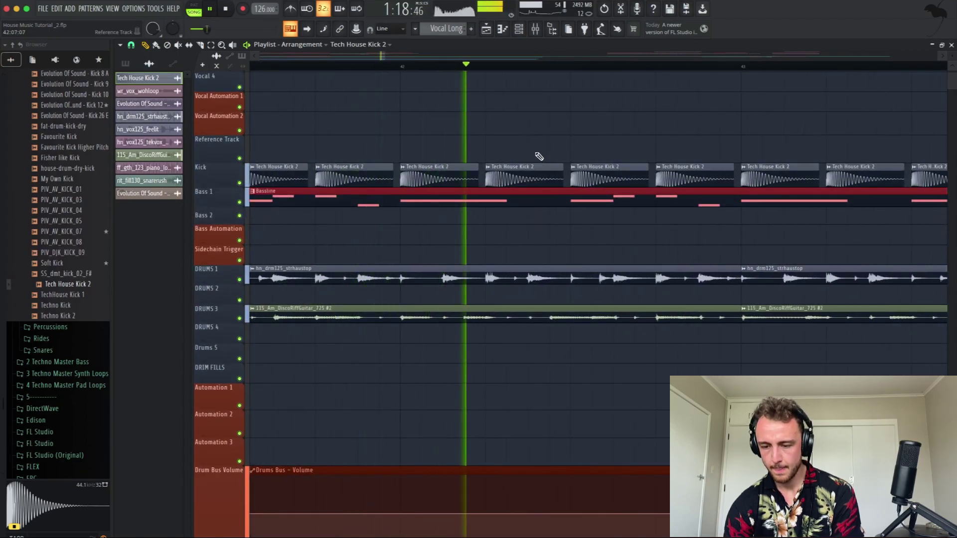
scroll(562, 188, "down", 2)
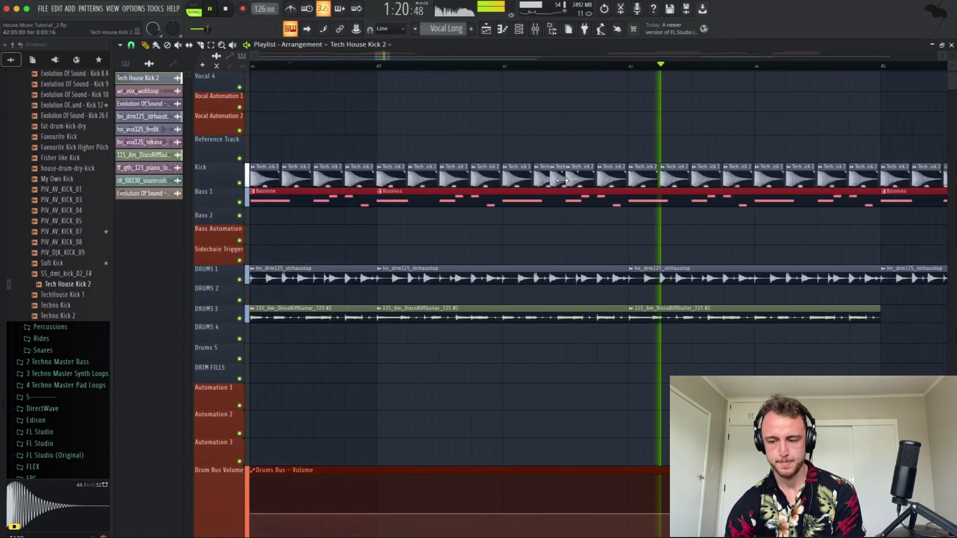
scroll(559, 181, "up", 2)
scroll(665, 187, "up", 2)
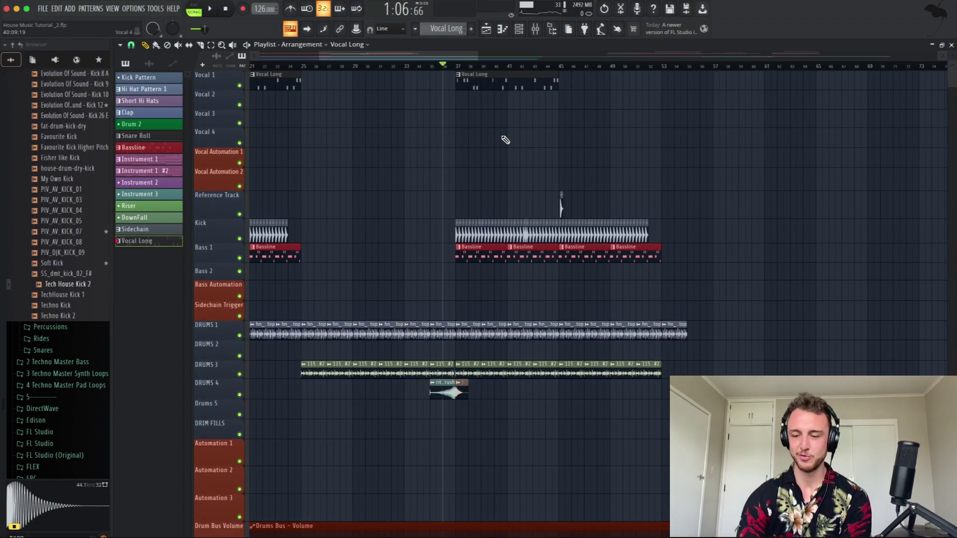
scroll(517, 121, "down", 3)
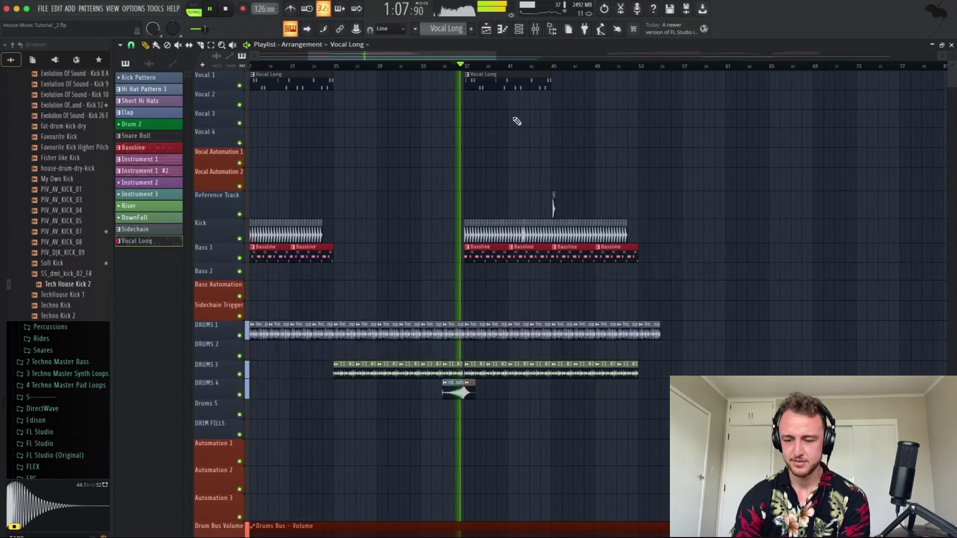
scroll(517, 122, "down", 2)
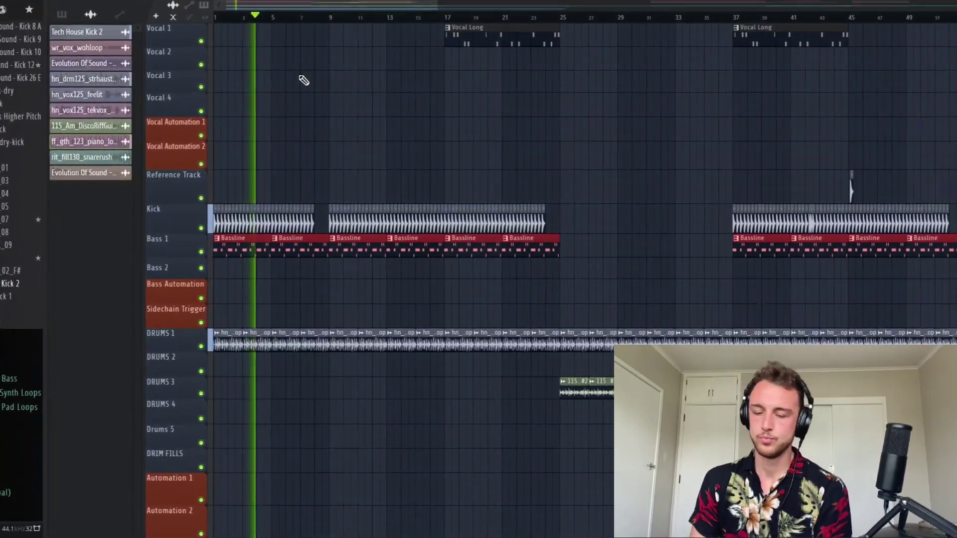
scroll(298, 72, "down", 10)
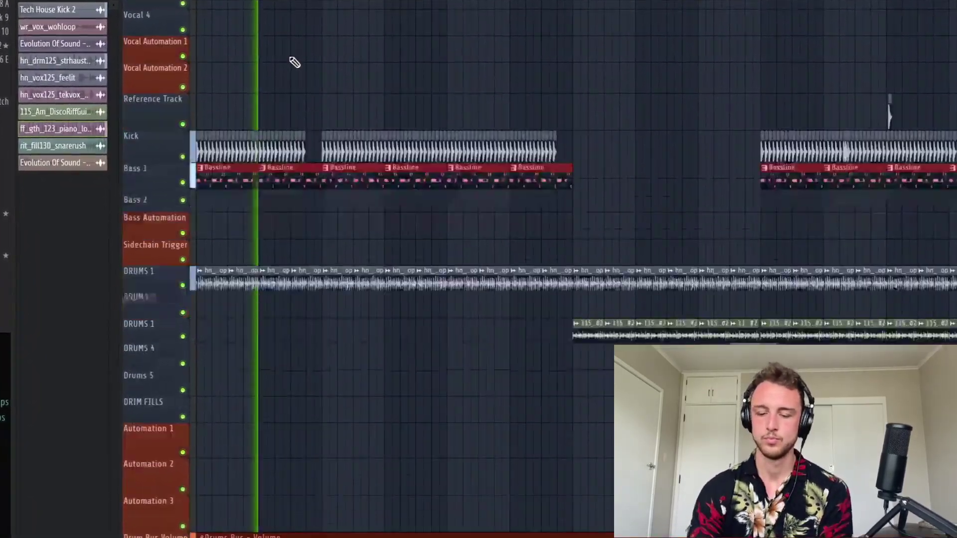
scroll(523, 158, "down", 6)
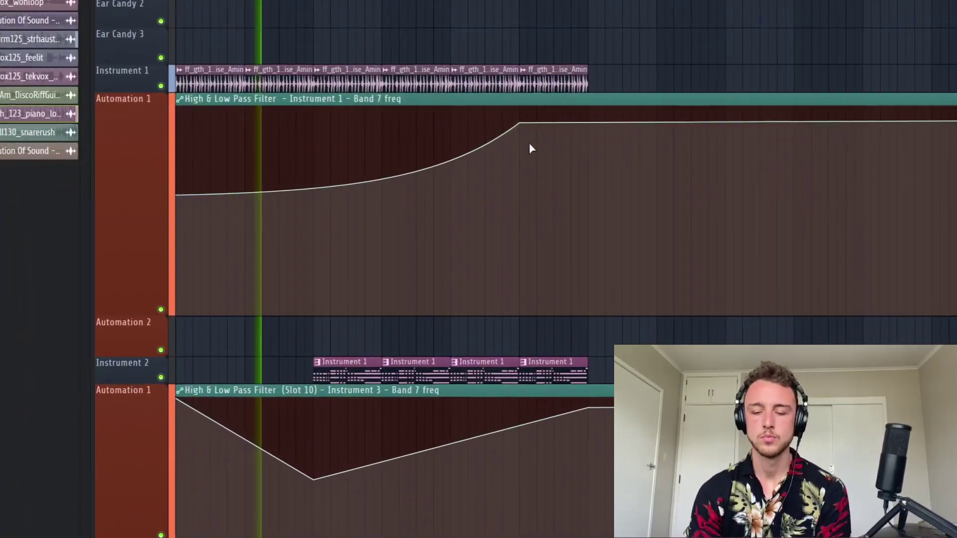
scroll(532, 140, "up", 15)
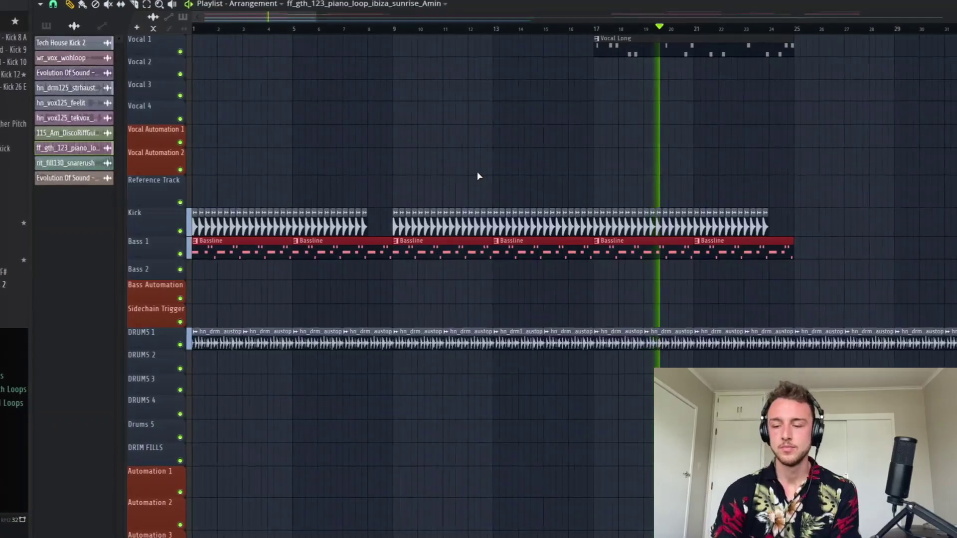
- Place a Crash 3 clip on DRUMS 4 at bar 25 with the pencil tool
scroll(476, 172, "right", 5)
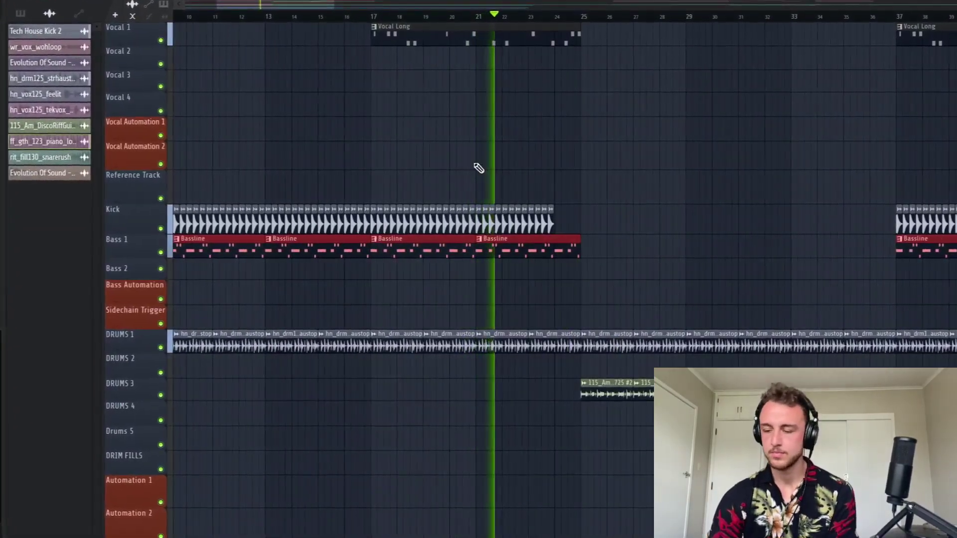
scroll(479, 169, "down", 5)
scroll(478, 168, "right", 2)
left_click(516, 239)
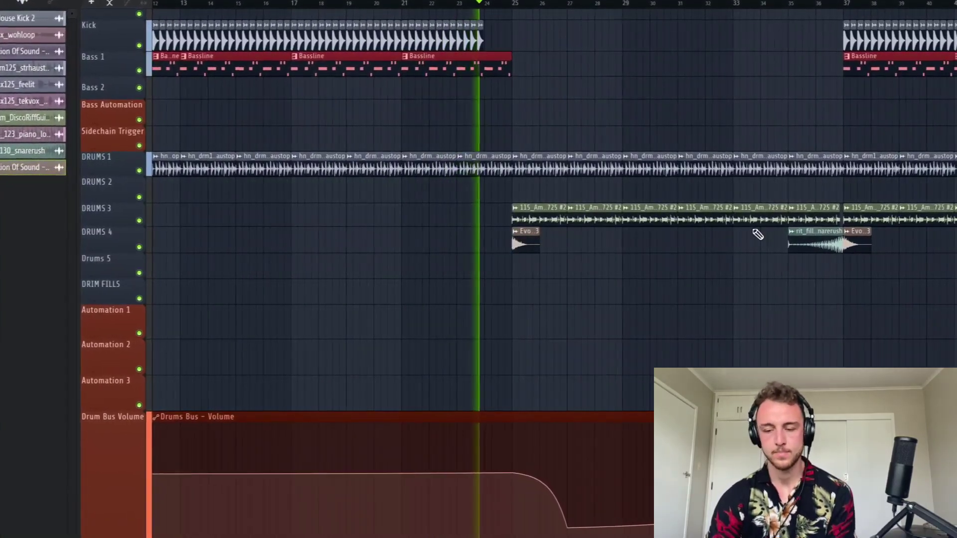
- Delete the hn_drm1 loop clip on DRUMS 1 just before the kick returns
scroll(647, 158, "up", 5)
scroll(649, 158, "down", 2)
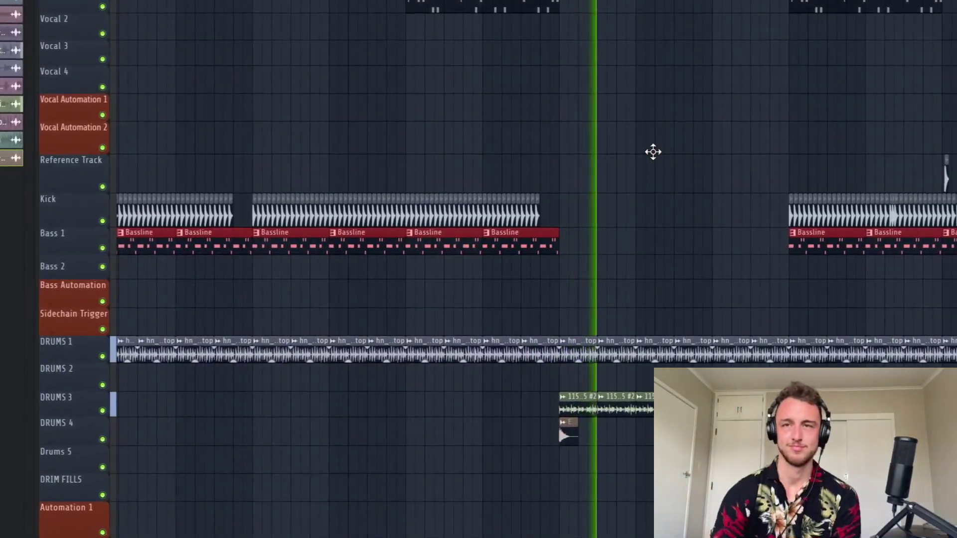
scroll(650, 154, "down", 10)
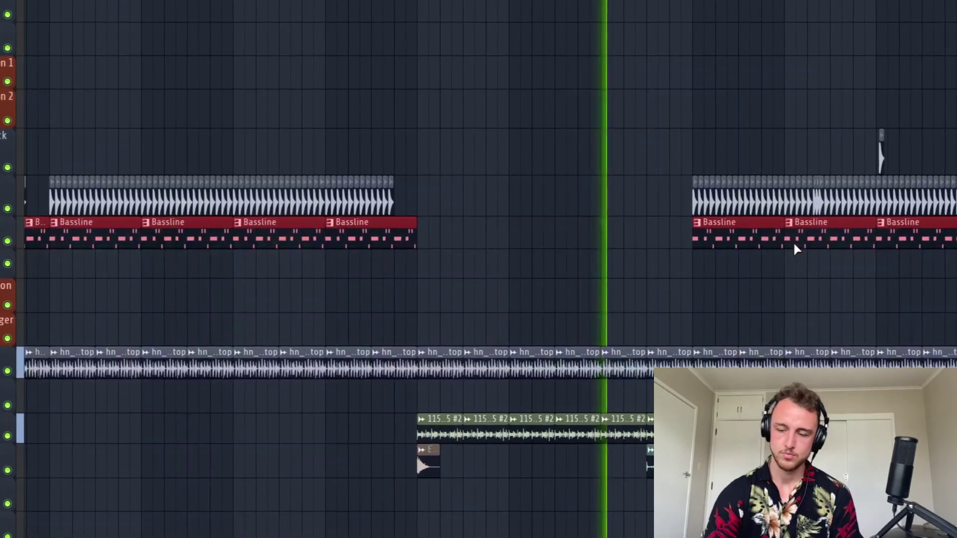
scroll(794, 245, "up", 3)
scroll(796, 244, "right", 5)
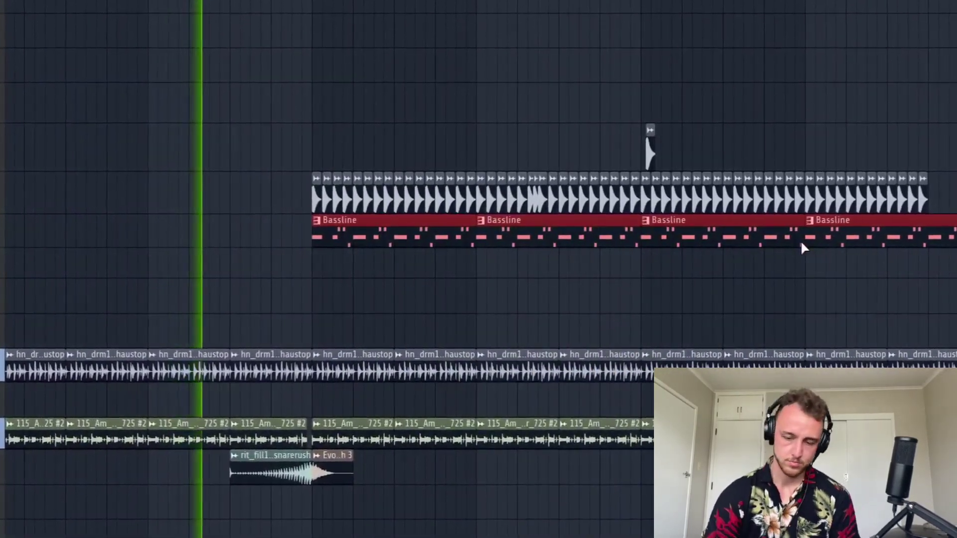
scroll(801, 241, "left", 3)
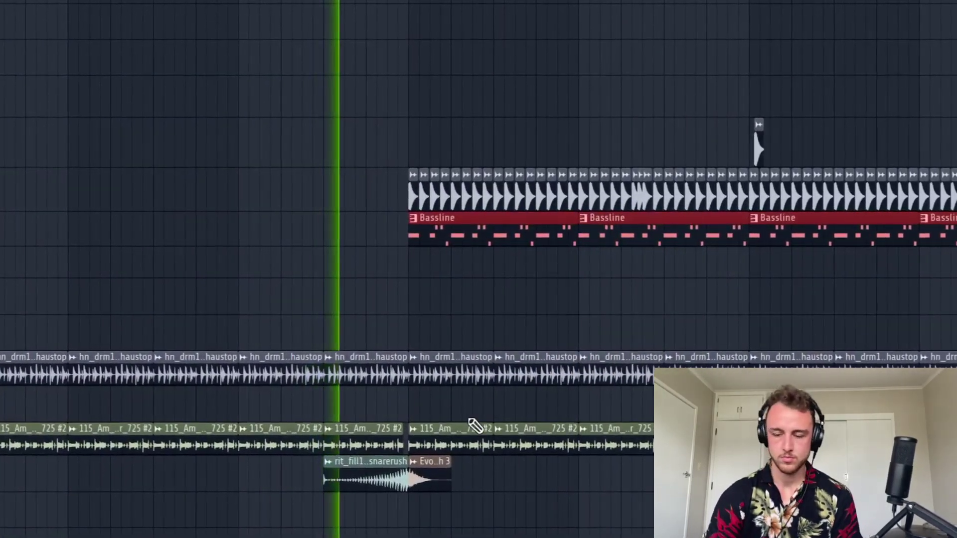
right_click(394, 372)
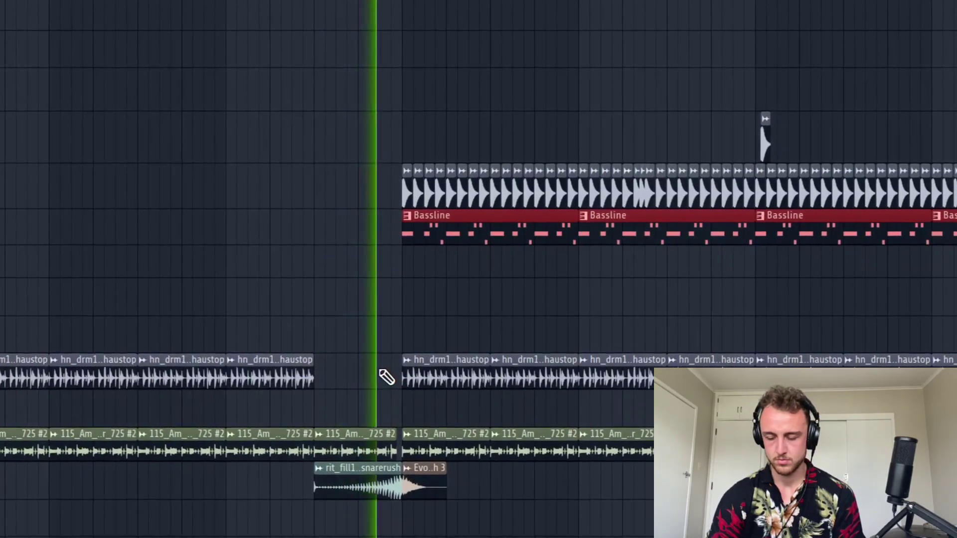